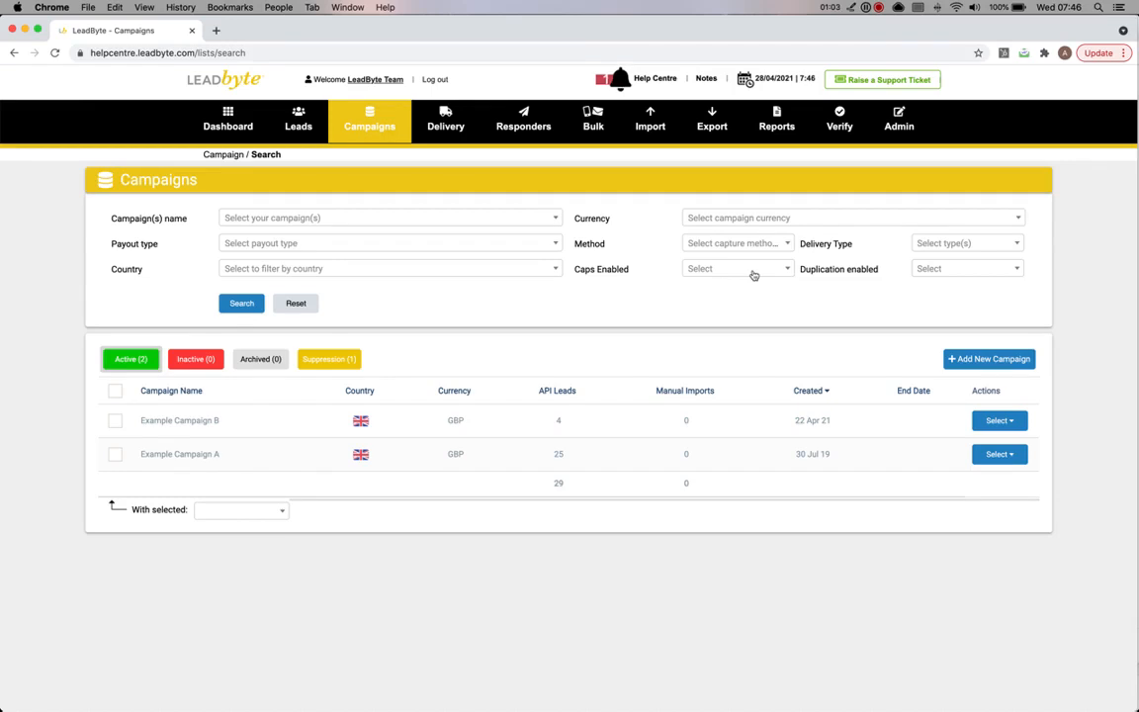
# Open the Suppliers list and view the row actions available for Suplier 10
pyautogui.moveTo(369, 121)
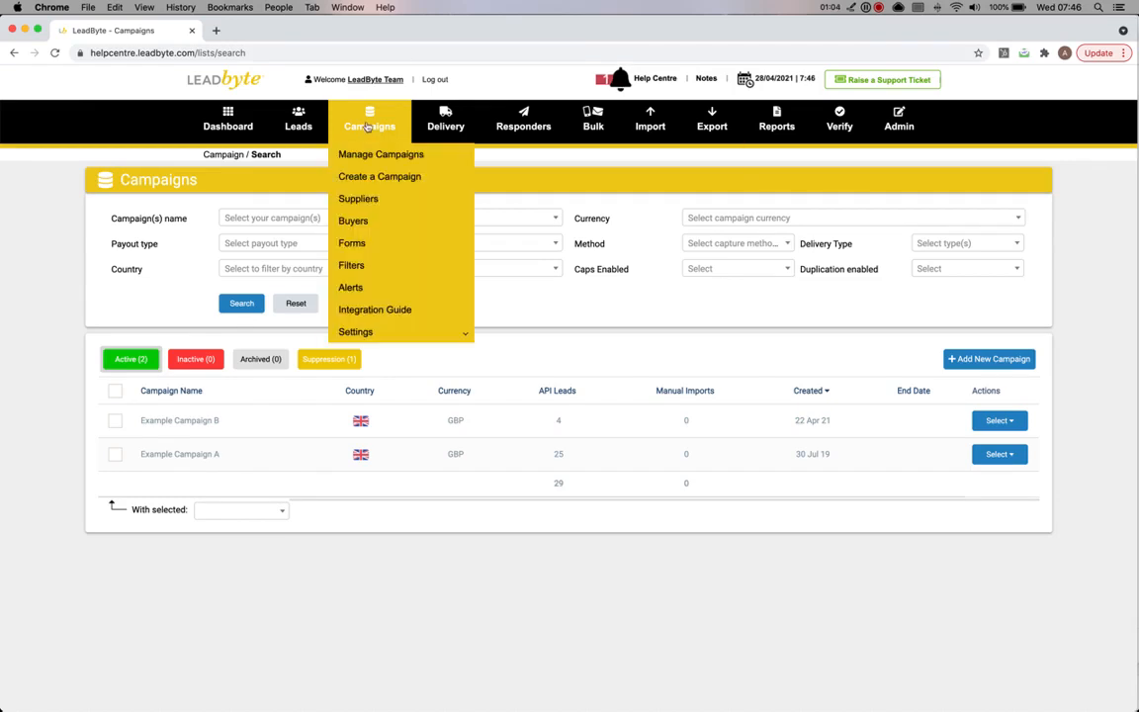
pyautogui.click(357, 201)
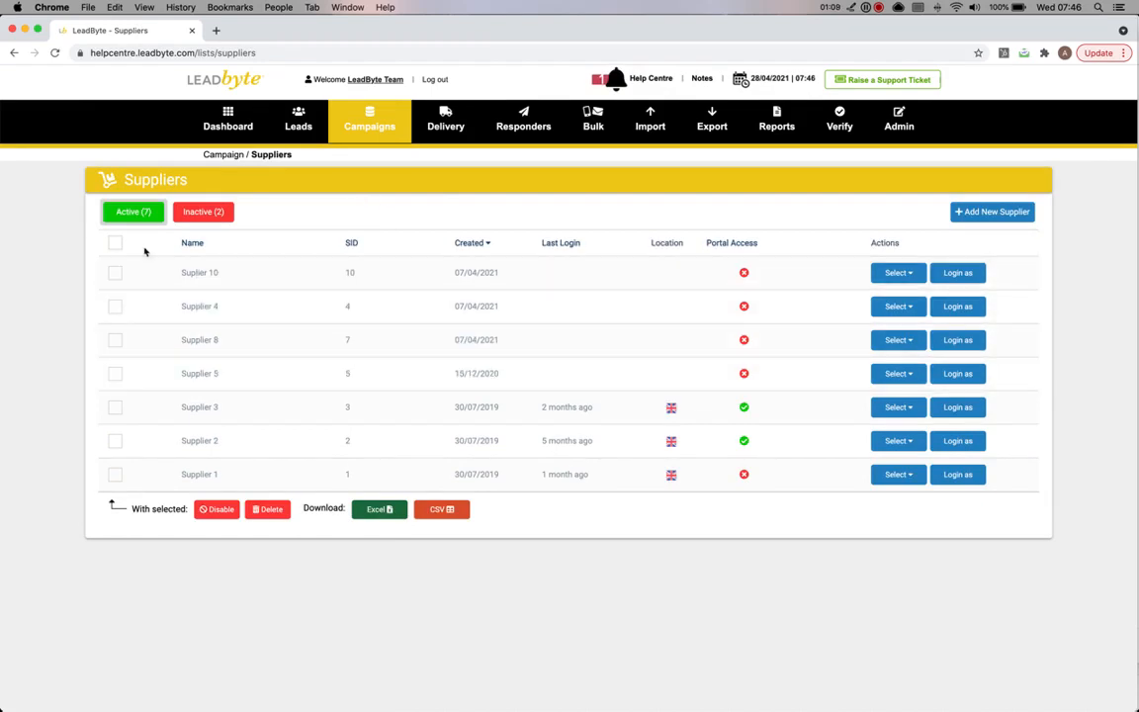
pyautogui.click(143, 215)
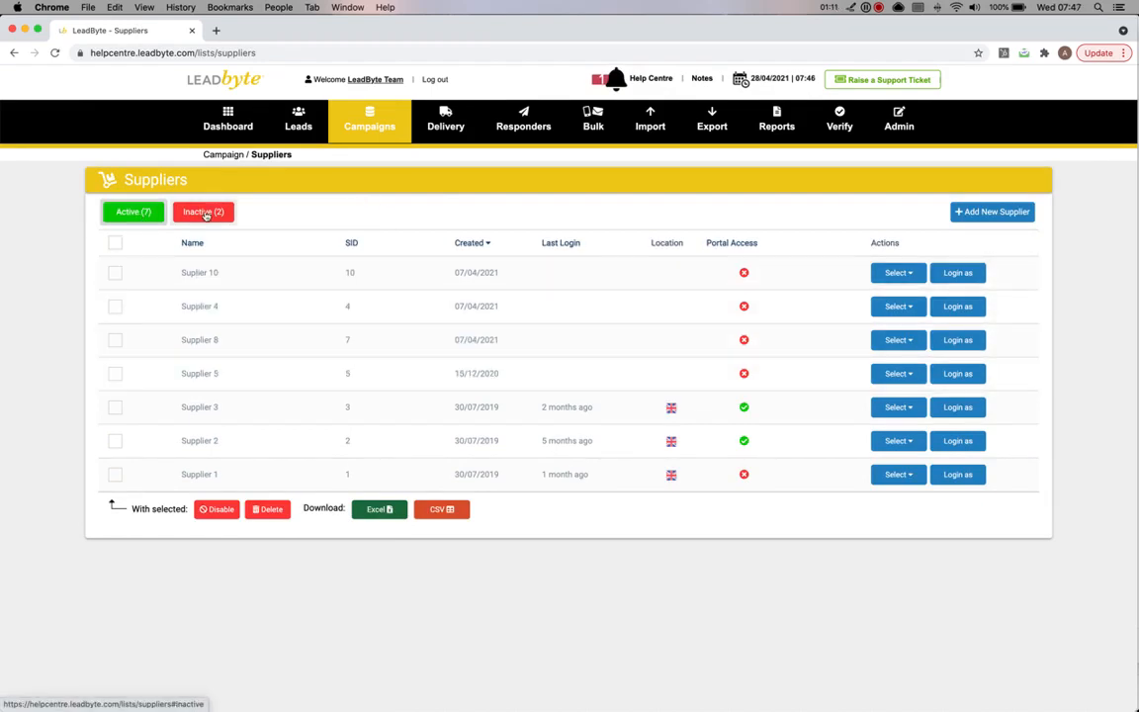
pyautogui.click(902, 274)
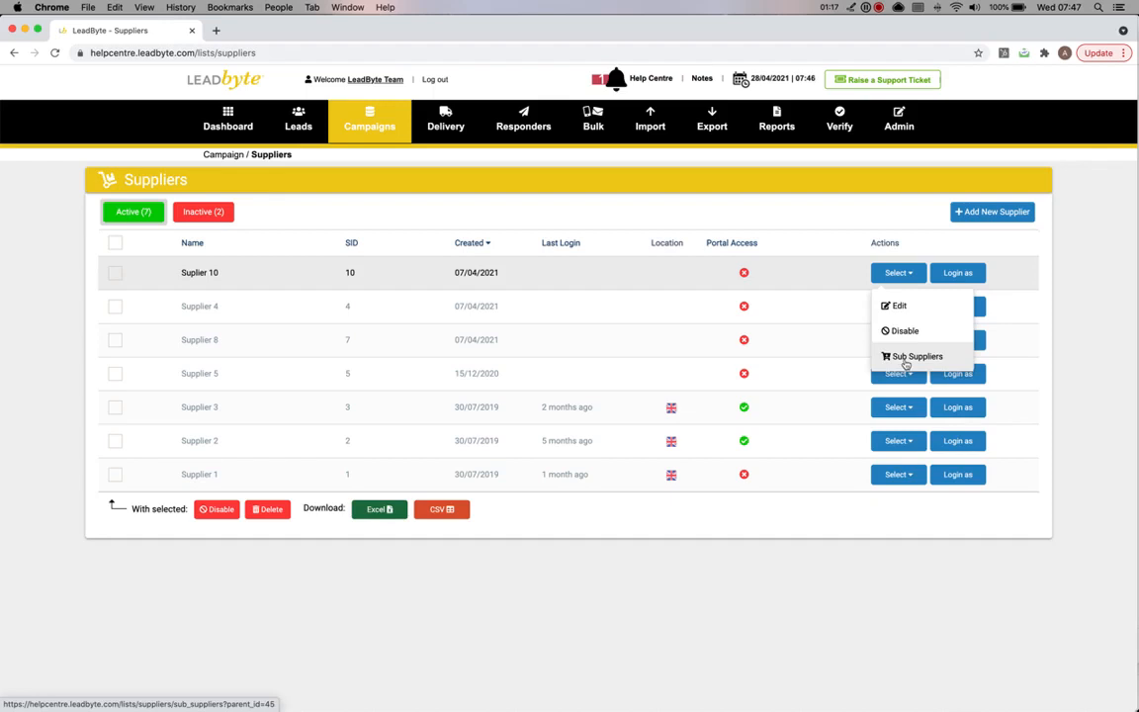
pyautogui.click(738, 182)
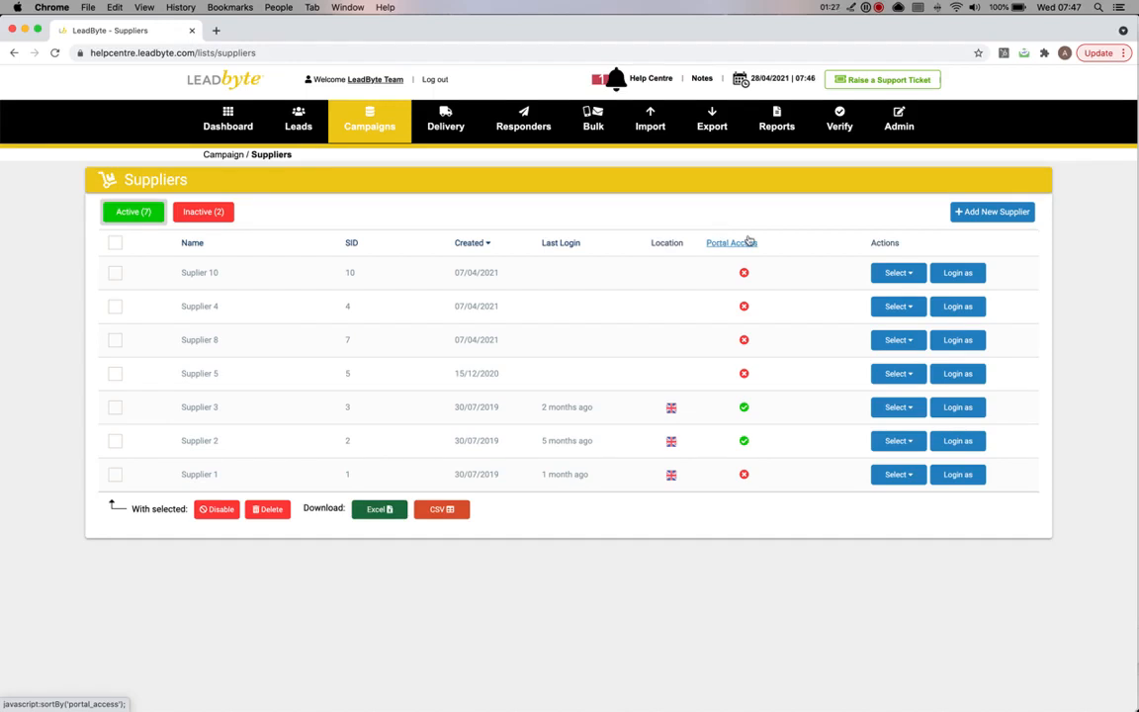
# Start a new supplier with the full manual form and review its company information and user details sections
pyautogui.click(1026, 218)
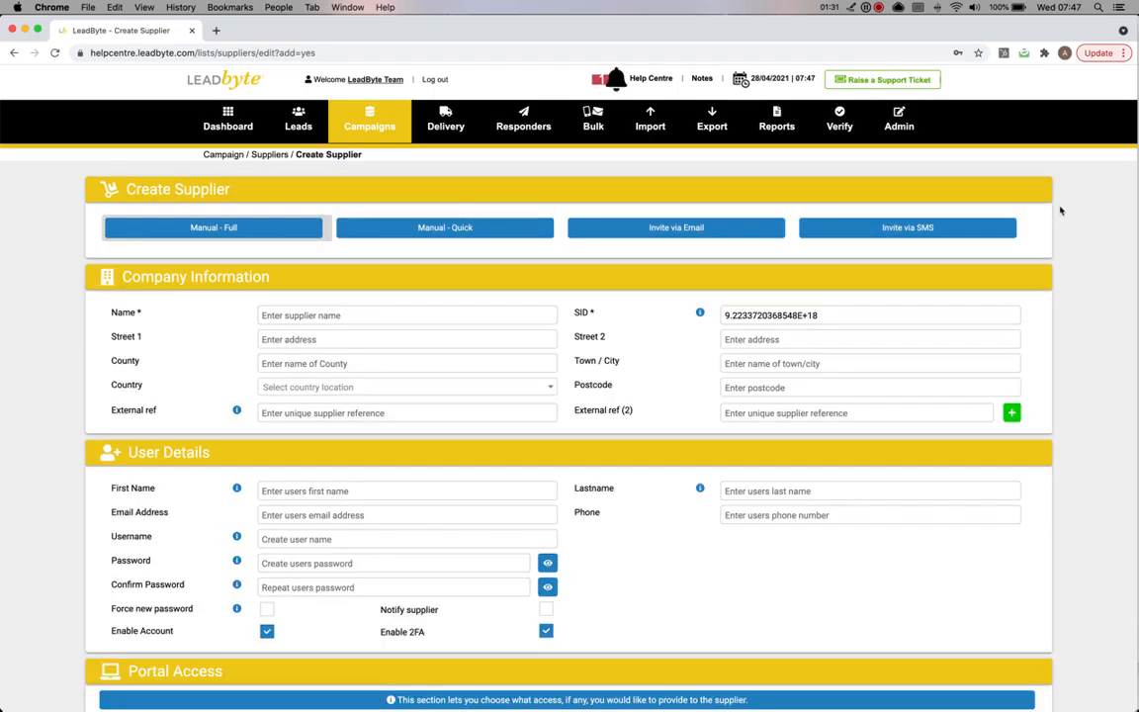
pyautogui.click(218, 229)
pyautogui.scroll(-3, 562, 467)
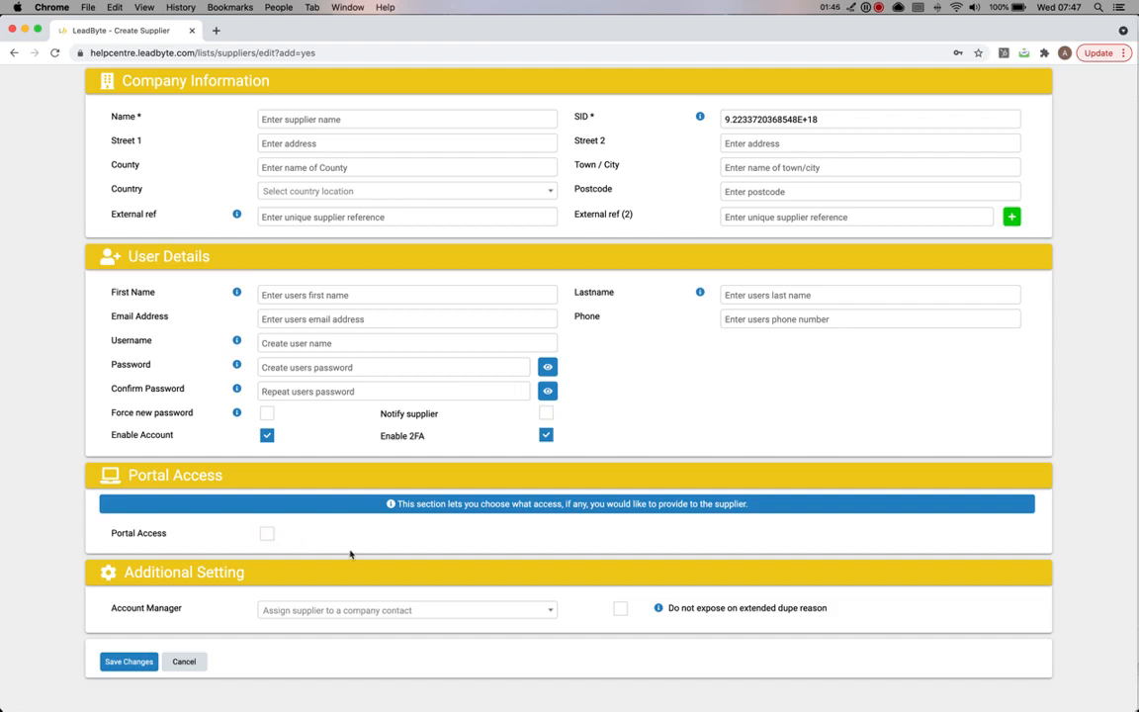
# Enable portal access for the new supplier, review the feature and field access options, and disable it again
pyautogui.click(267, 535)
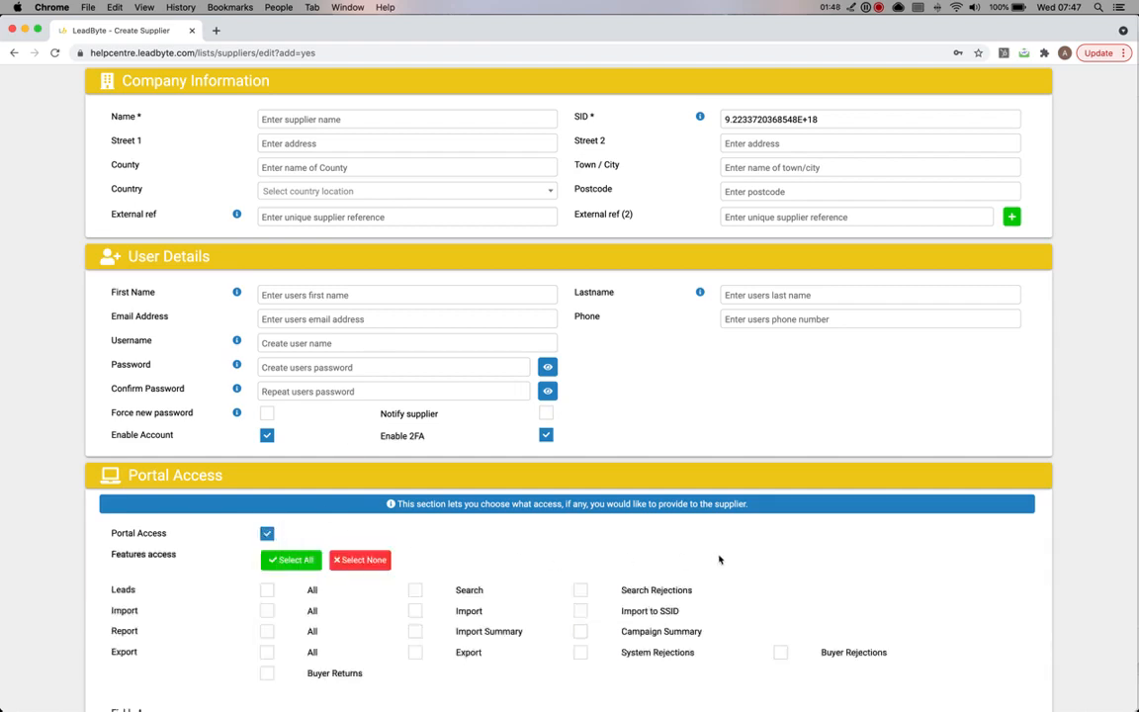
pyautogui.scroll(-3, 648, 504)
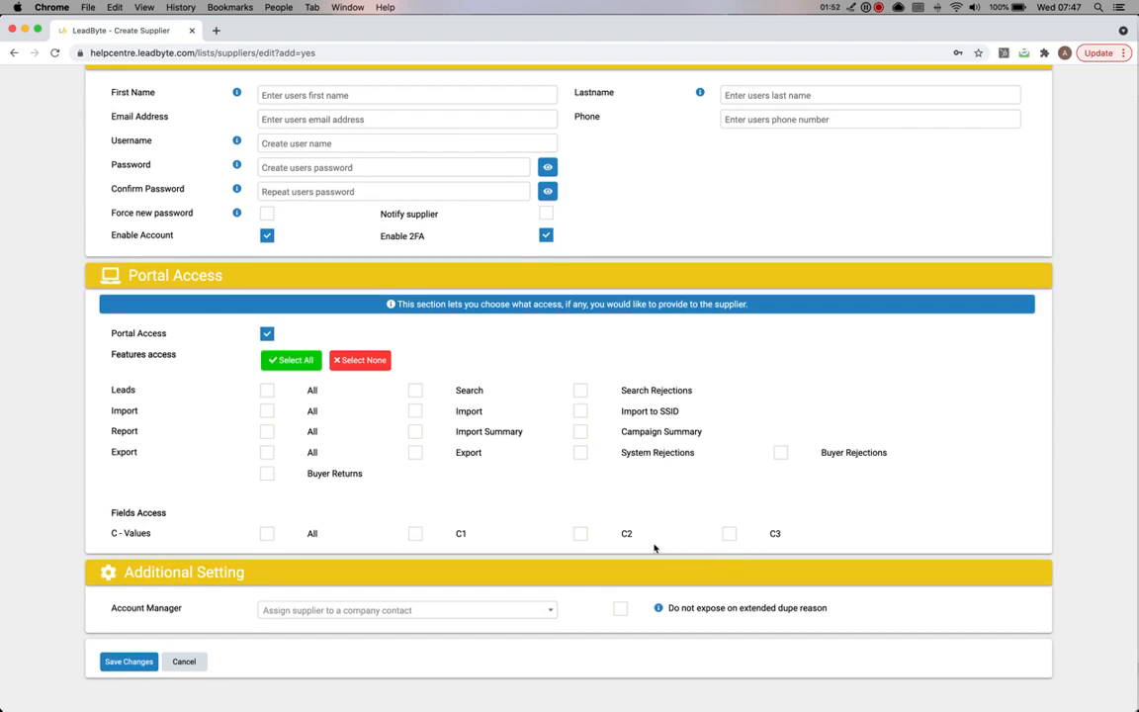
pyautogui.click(267, 335)
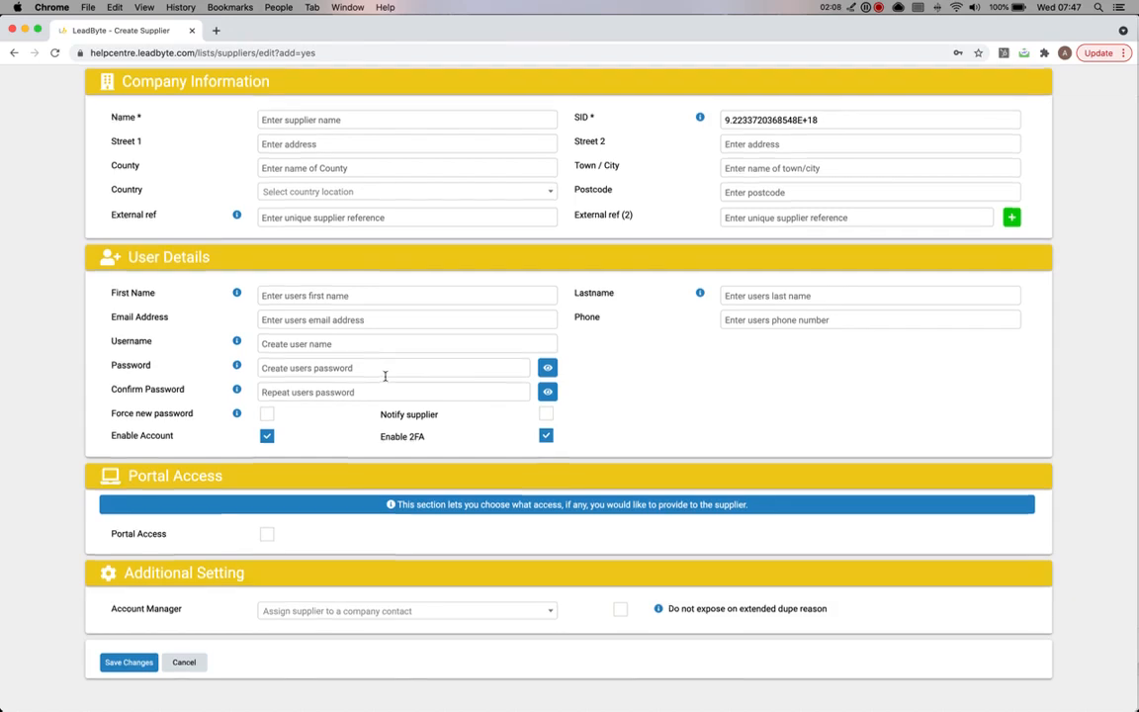
# View the quick manual version of the Create Supplier form and return to the full version
pyautogui.scroll(5, 388, 336)
pyautogui.click(441, 227)
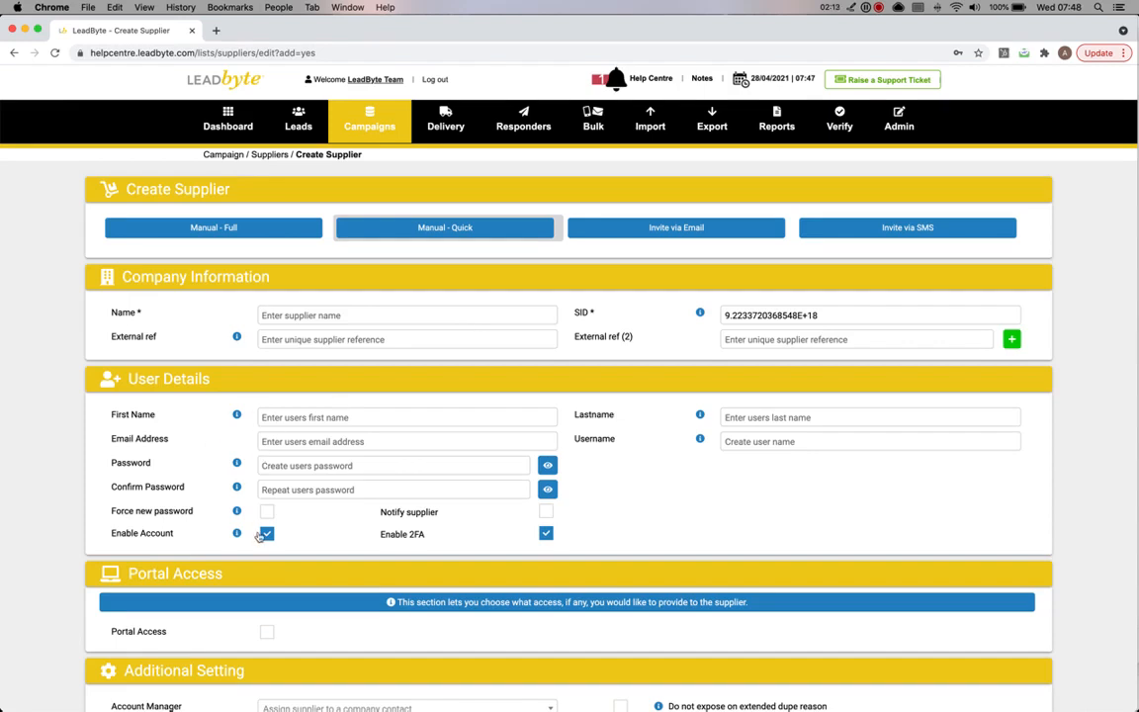
pyautogui.click(296, 231)
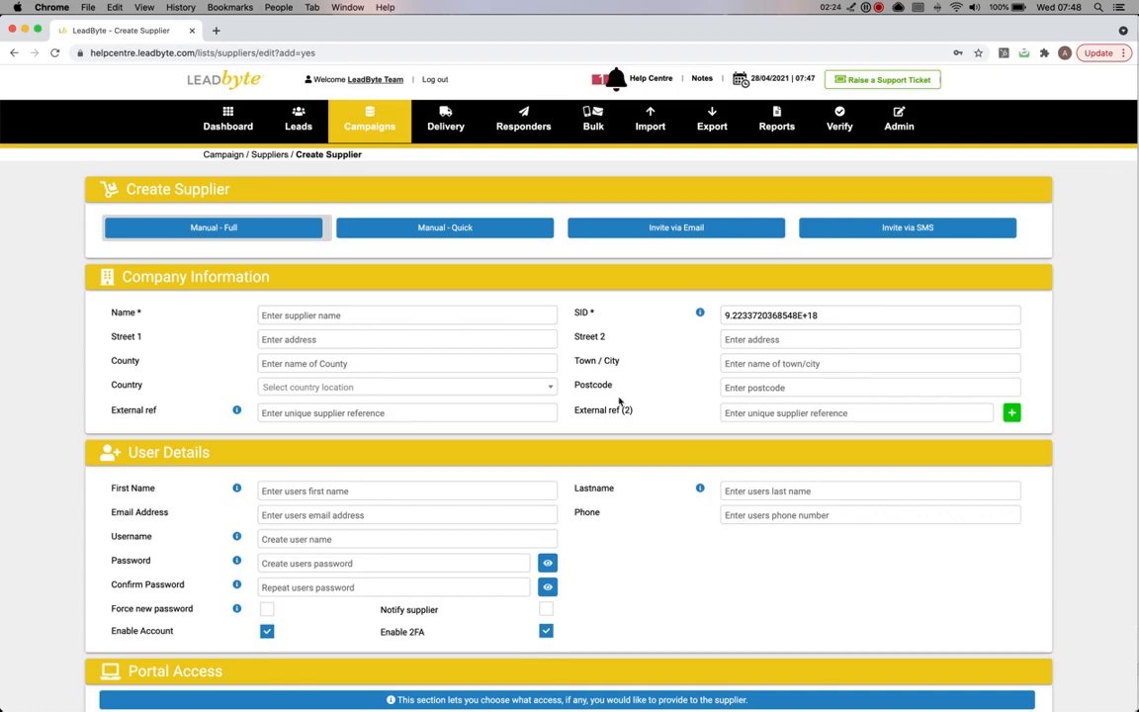
# Enable portal access and try the All option for Leads, Import, Report and Export, clearing each one again
pyautogui.scroll(-5, 618, 400)
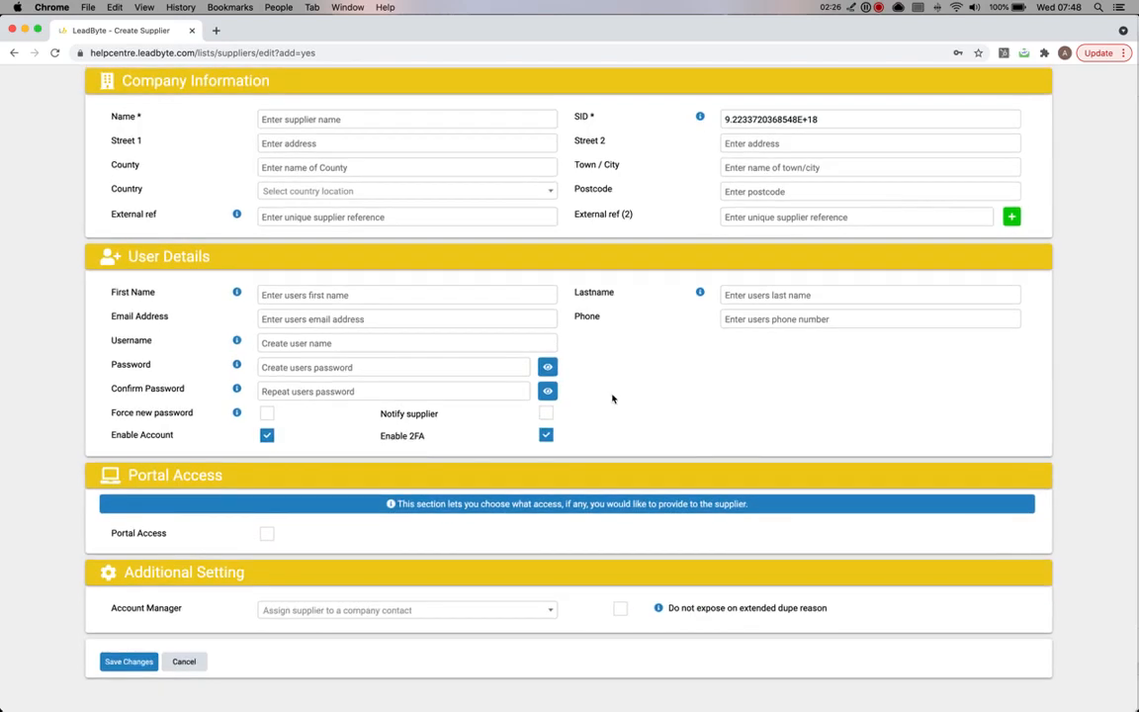
pyautogui.click(266, 533)
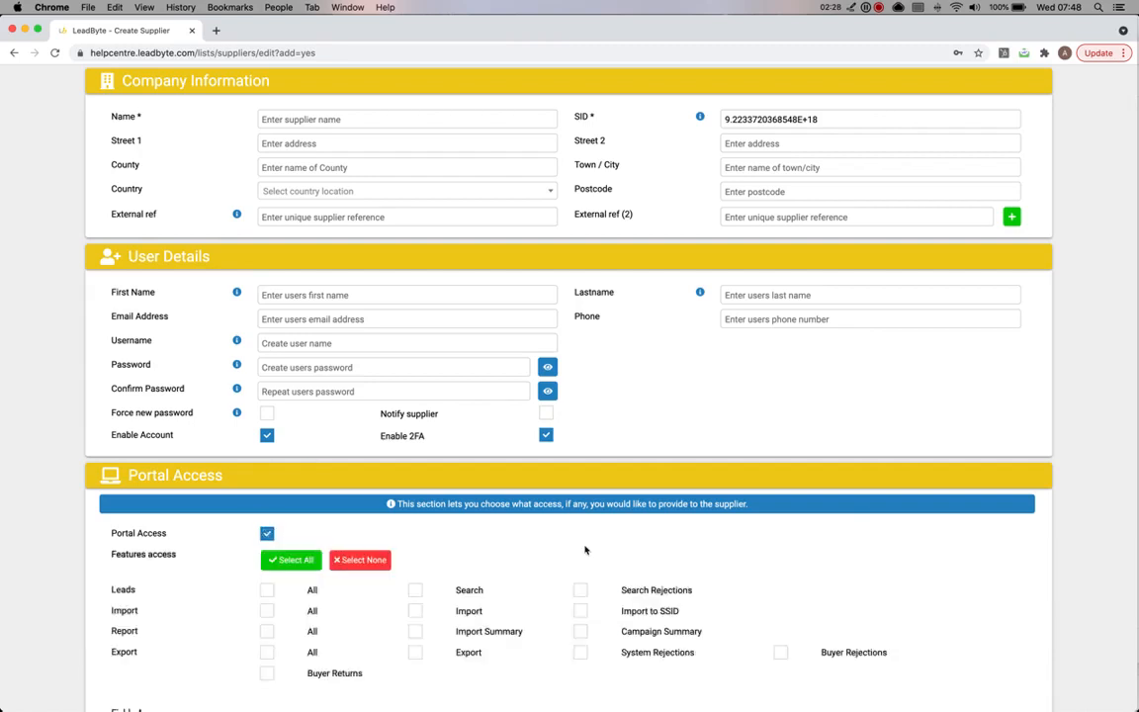
pyautogui.scroll(-5, 553, 554)
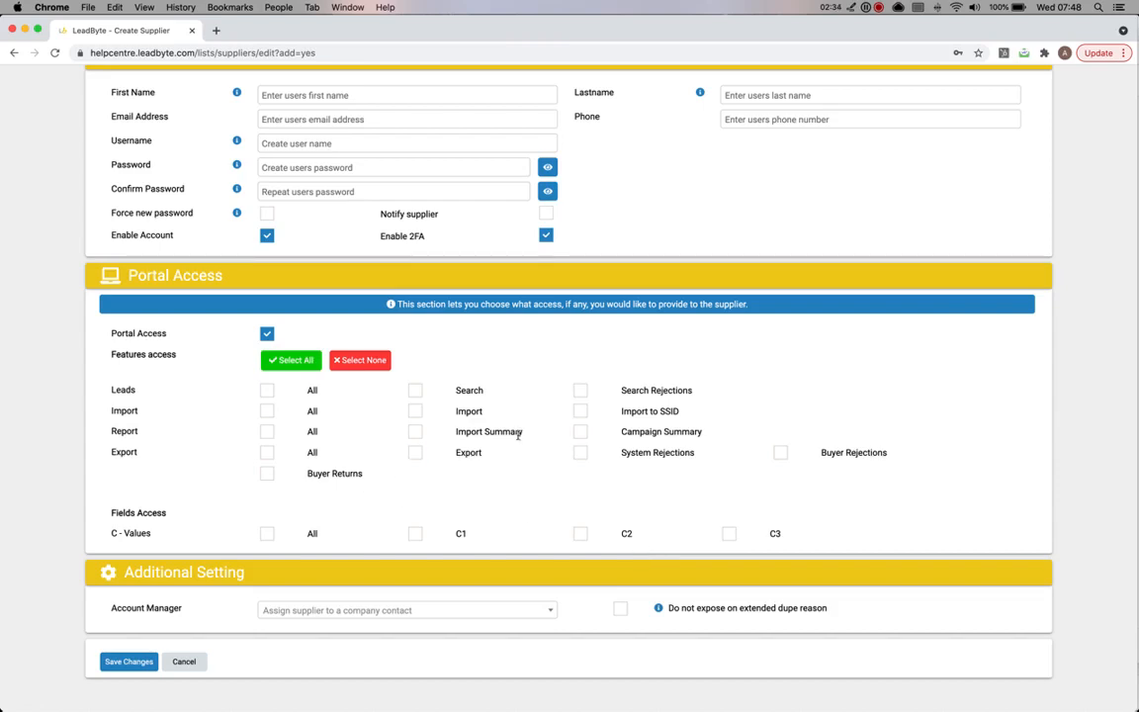
pyautogui.click(267, 391)
pyautogui.click(267, 392)
pyautogui.click(266, 411)
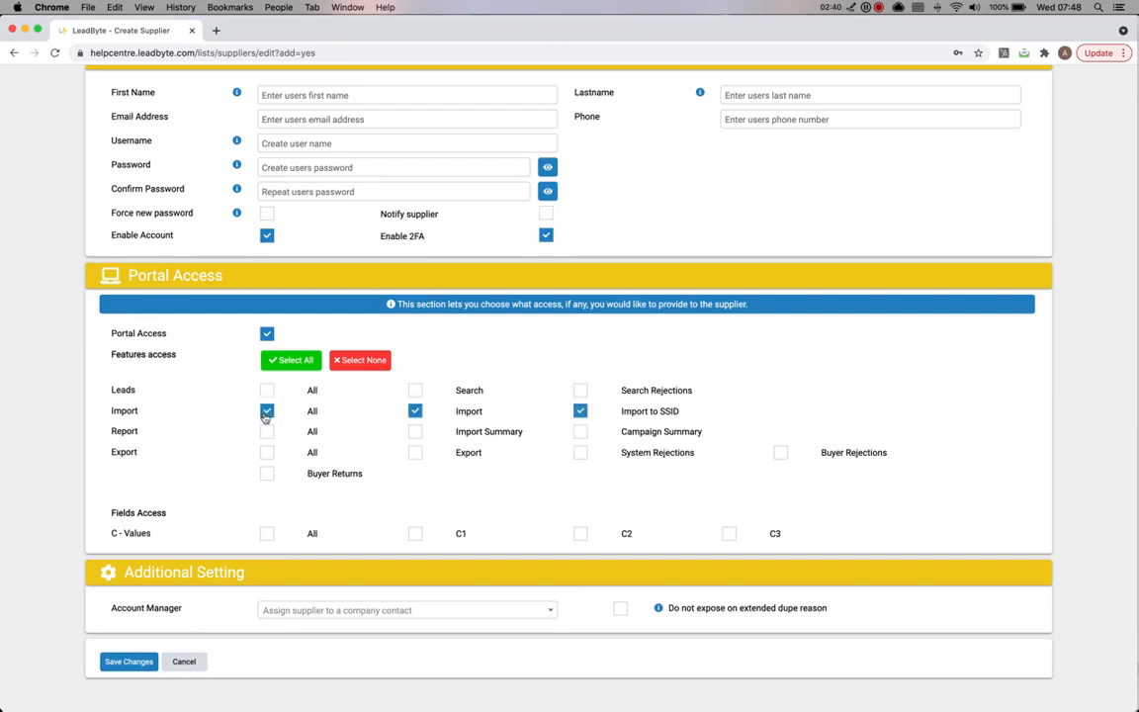
pyautogui.click(266, 412)
pyautogui.click(267, 432)
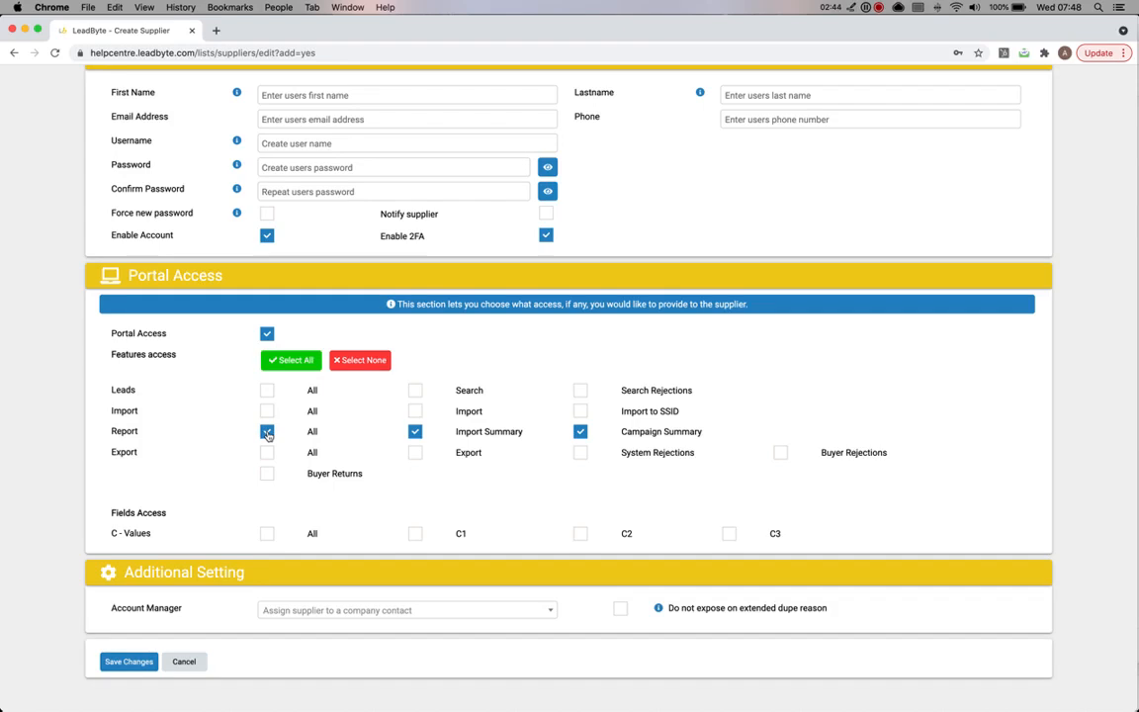
pyautogui.click(267, 432)
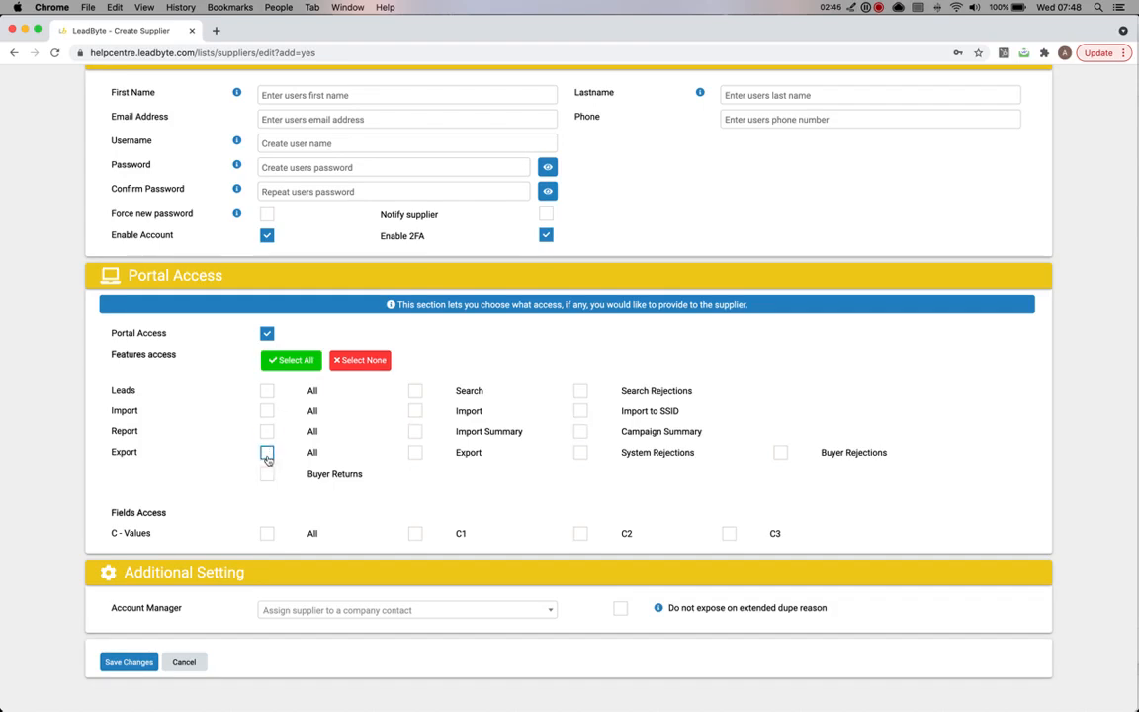
pyautogui.click(267, 455)
pyautogui.click(267, 455)
# View the options for inviting a supplier via email and via SMS
pyautogui.scroll(8, 353, 455)
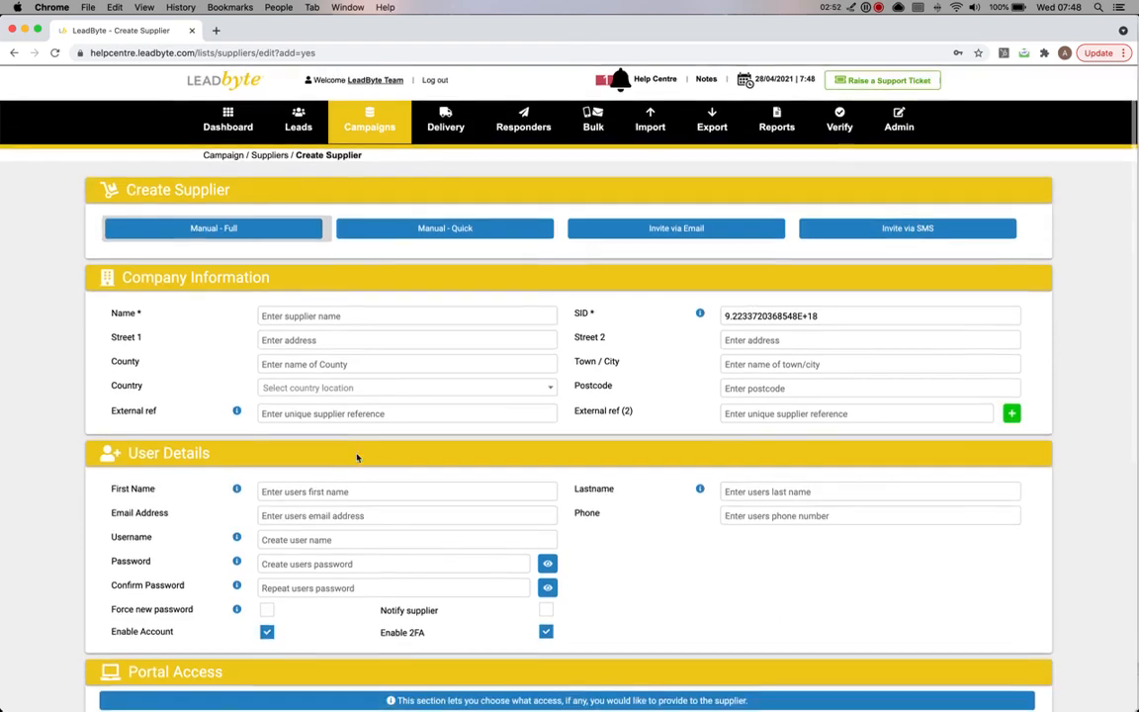
pyautogui.click(716, 228)
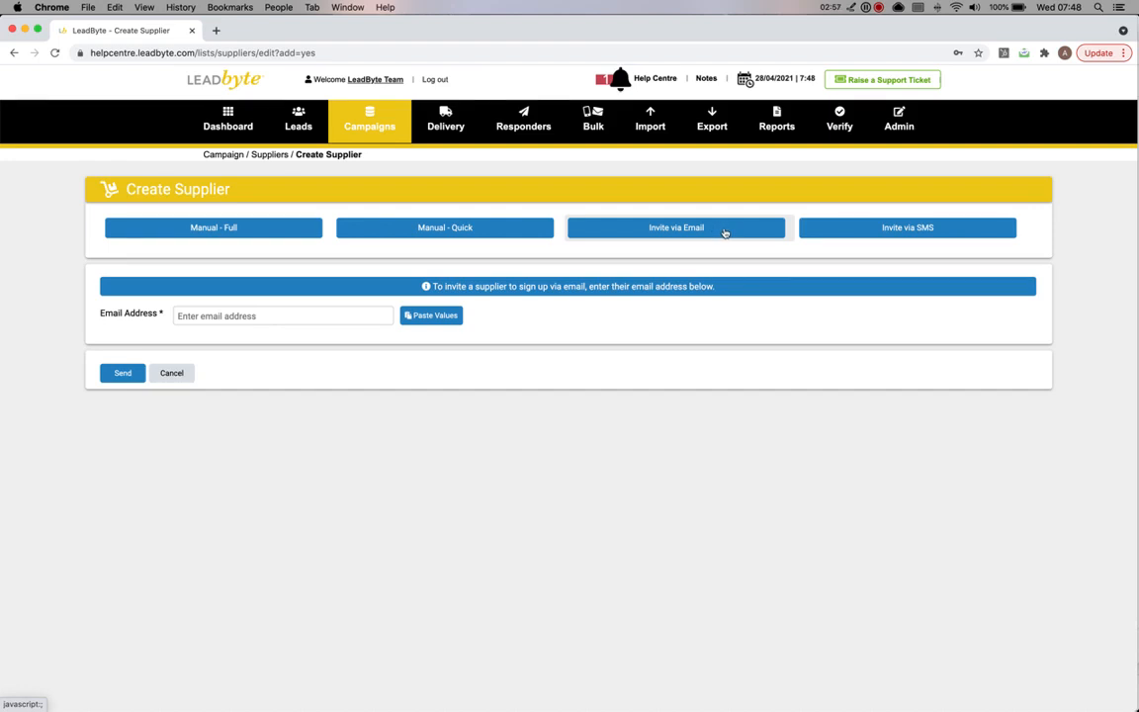
pyautogui.click(910, 231)
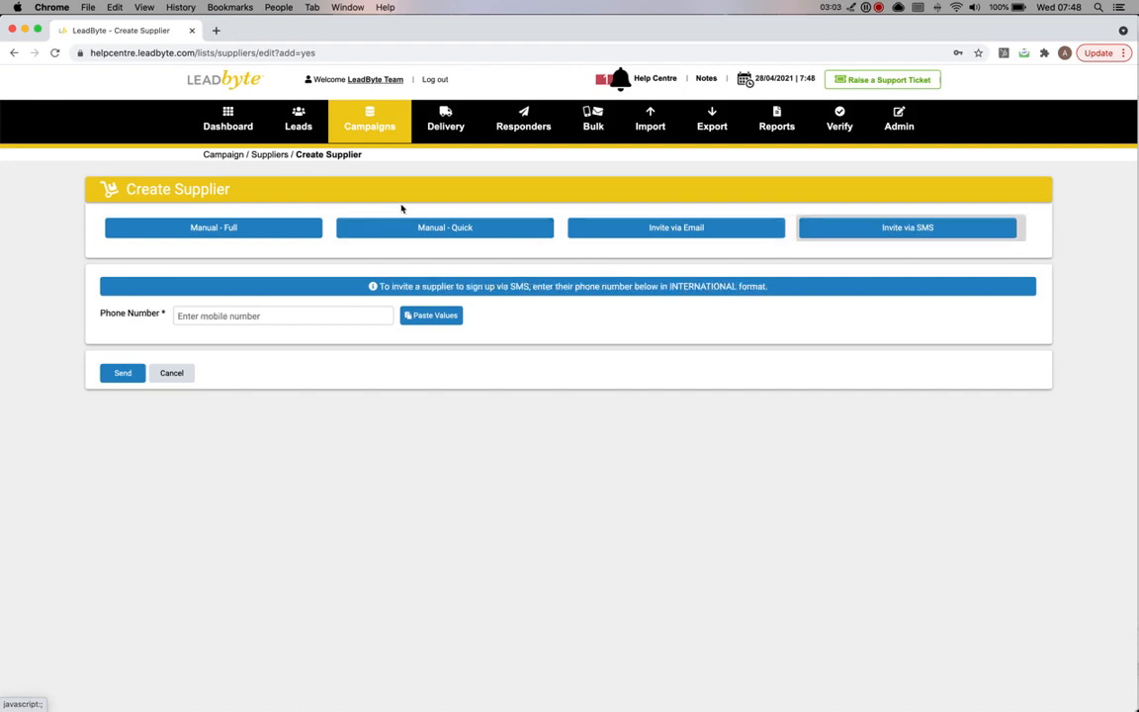
# Return to the Suppliers list and open Supplier 2 for editing
pyautogui.click(373, 144)
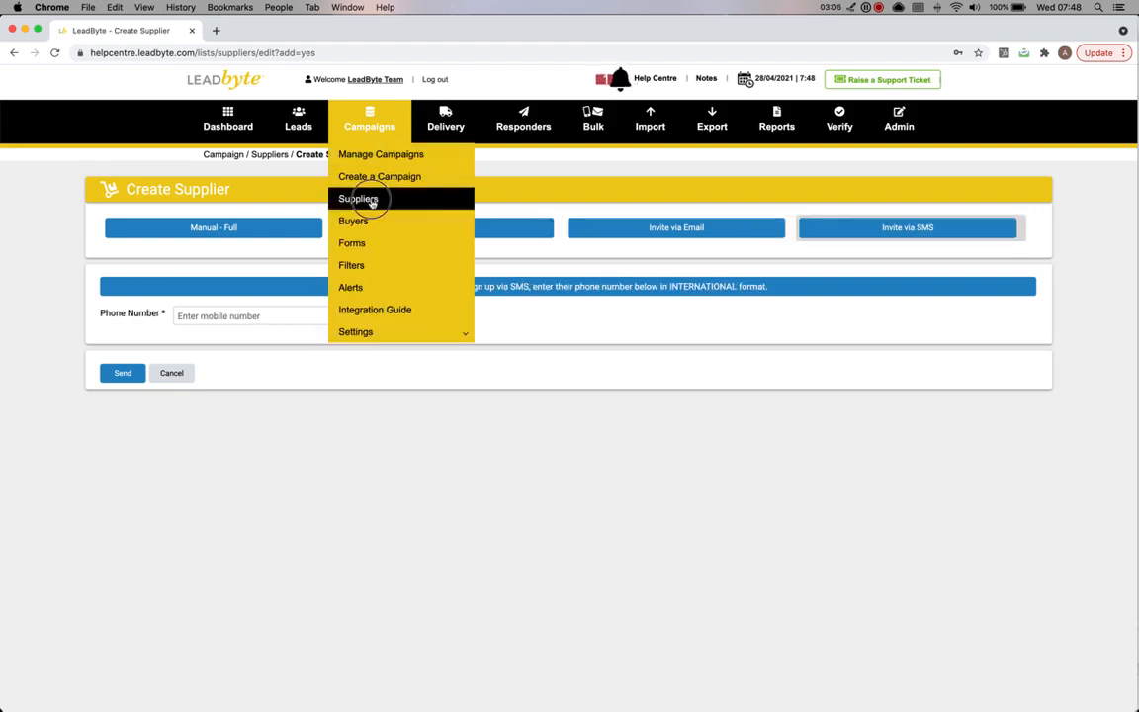
pyautogui.click(372, 201)
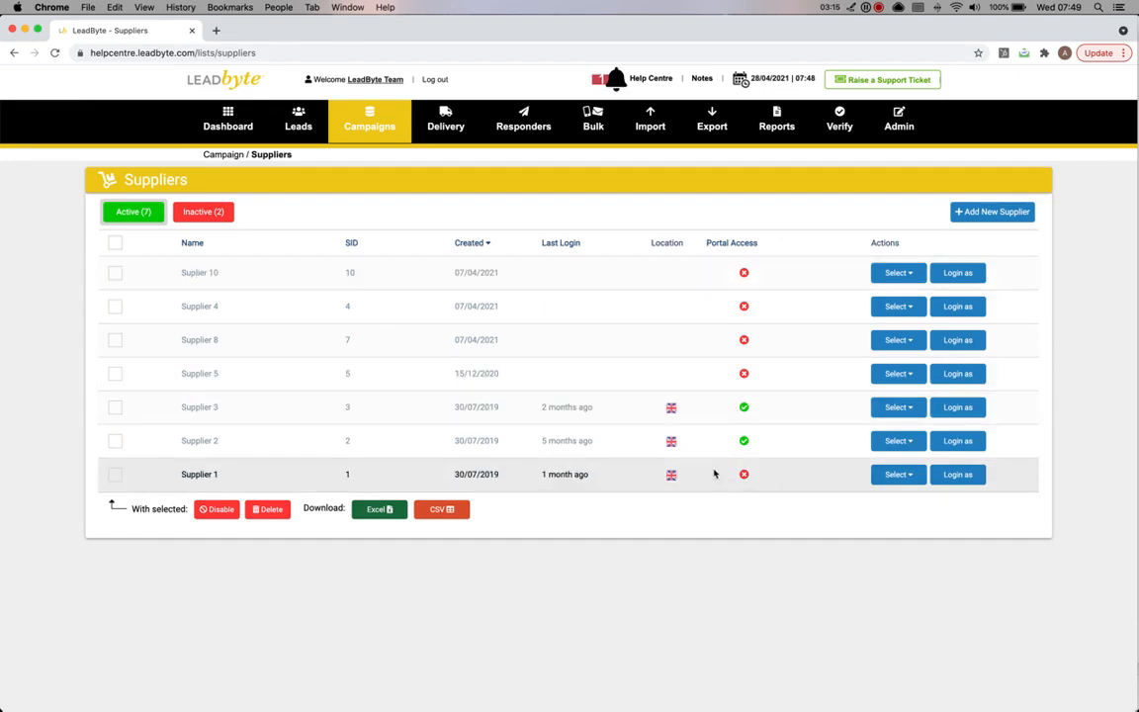
pyautogui.moveTo(178, 440); pyautogui.dragTo(220, 440)
pyautogui.click(897, 441)
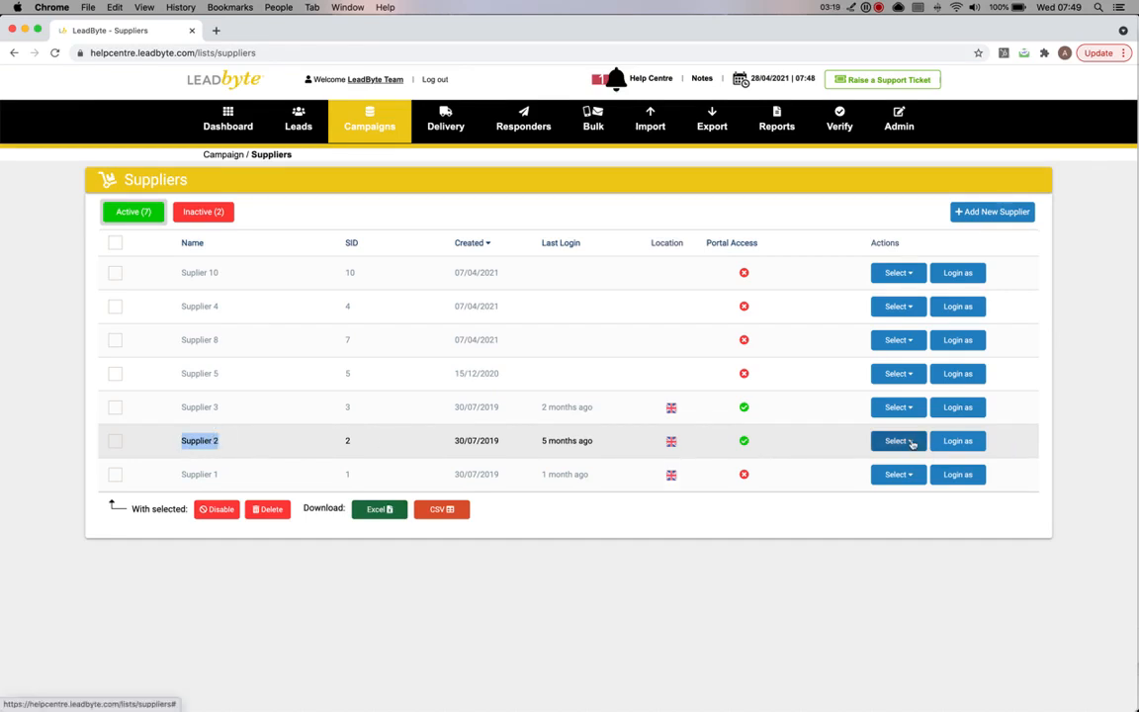
pyautogui.click(902, 475)
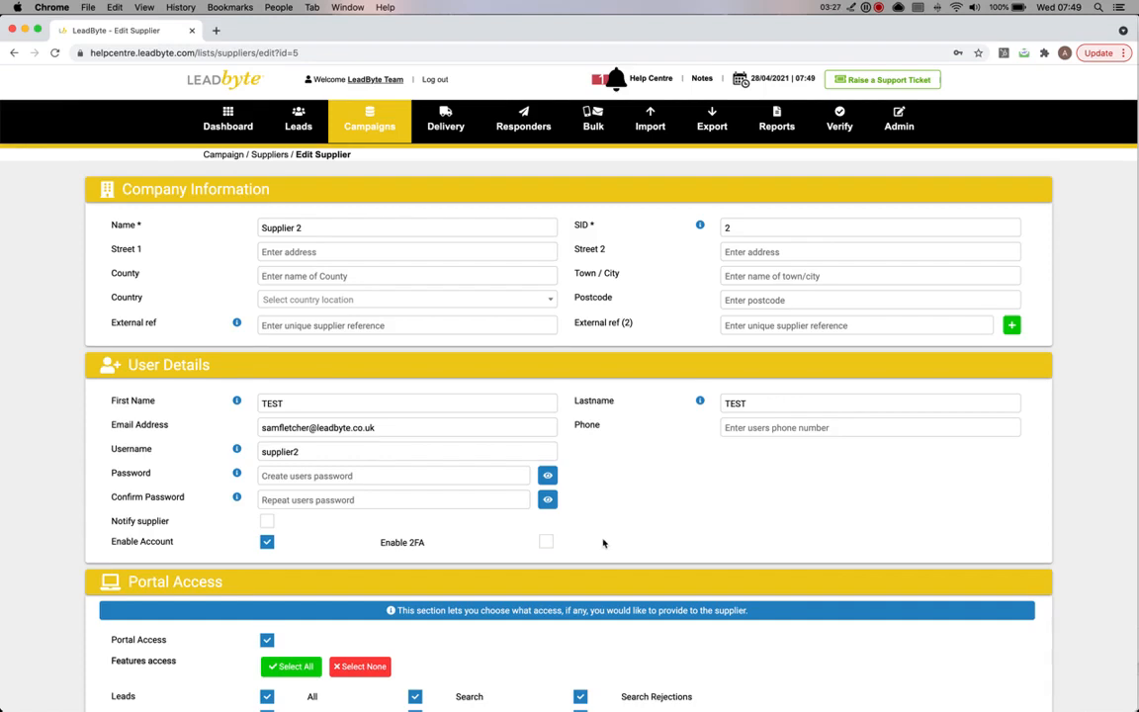
# Review the user details and portal access permissions of Supplier 2
pyautogui.scroll(-1, 664, 526)
pyautogui.scroll(-5, 666, 525)
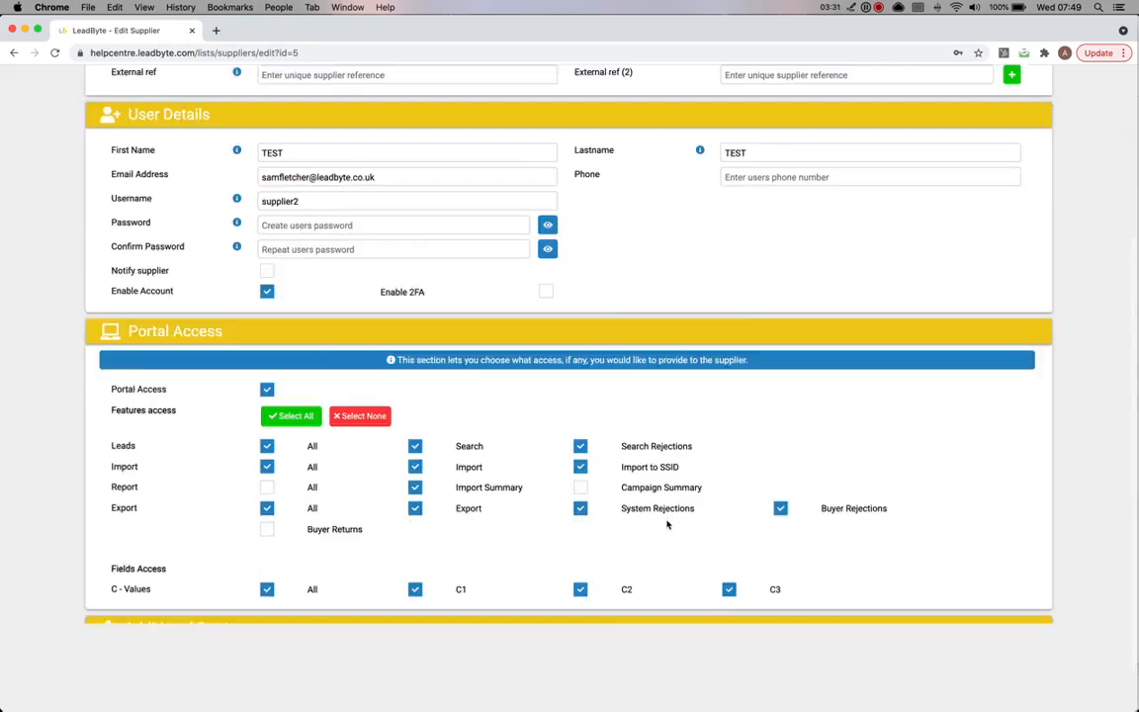
pyautogui.scroll(5, 666, 525)
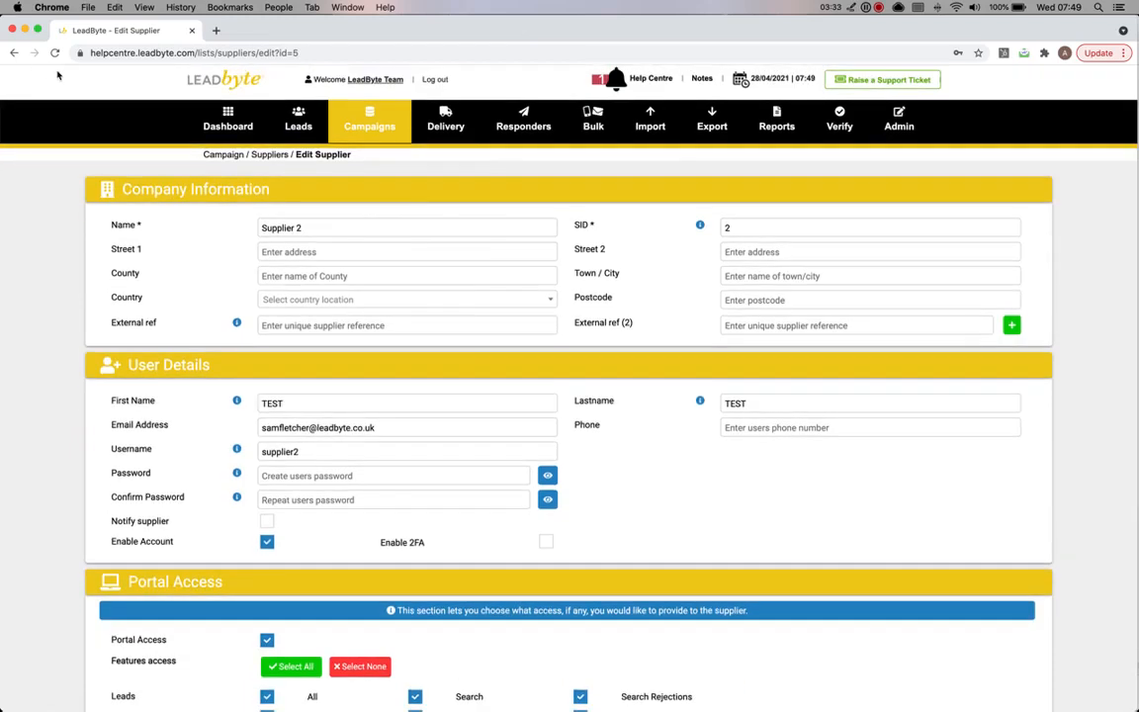
# Go back to the Suppliers list and log in to the portal as Supplier 2
pyautogui.click(366, 119)
pyautogui.click(379, 197)
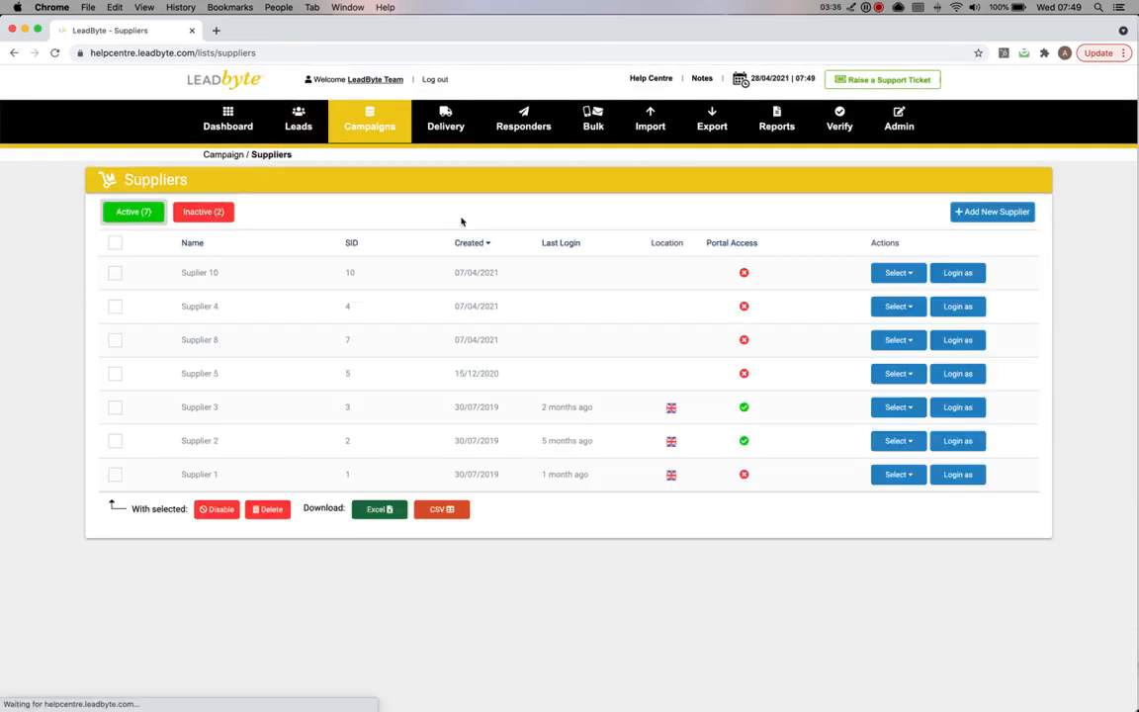
pyautogui.click(958, 441)
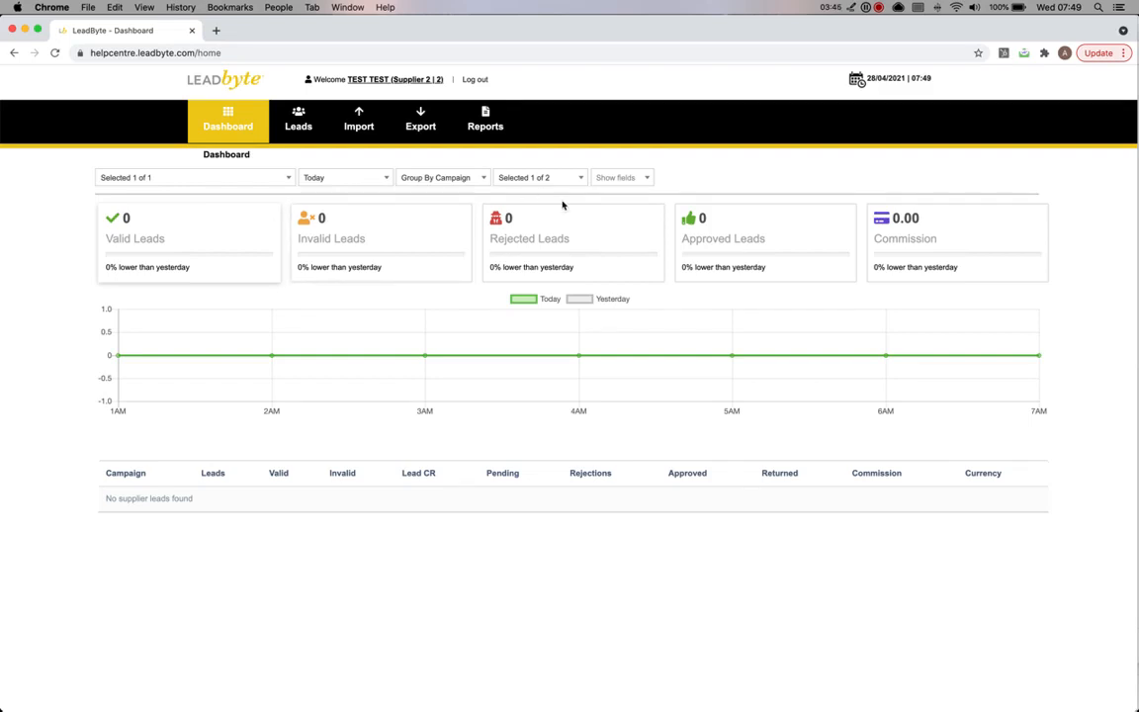
# Set the supplier dashboard's date range to Last Month, dismiss the calendar reminder and show the available reports option
pyautogui.click(375, 181)
pyautogui.click(358, 256)
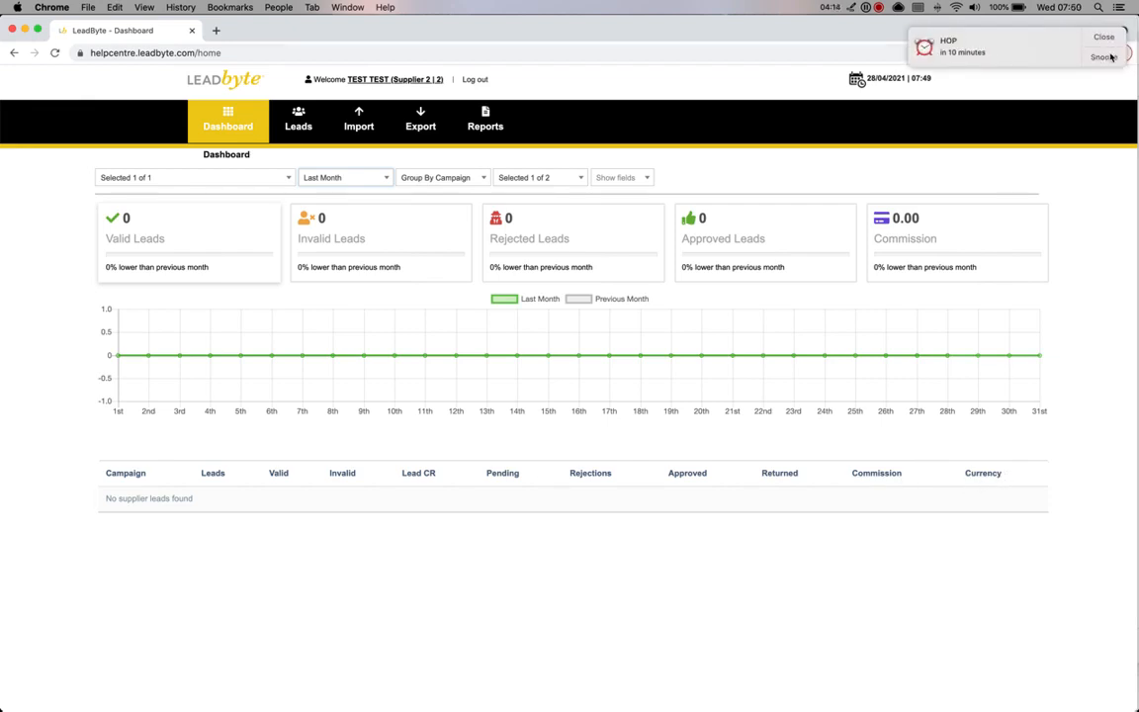
pyautogui.click(1105, 39)
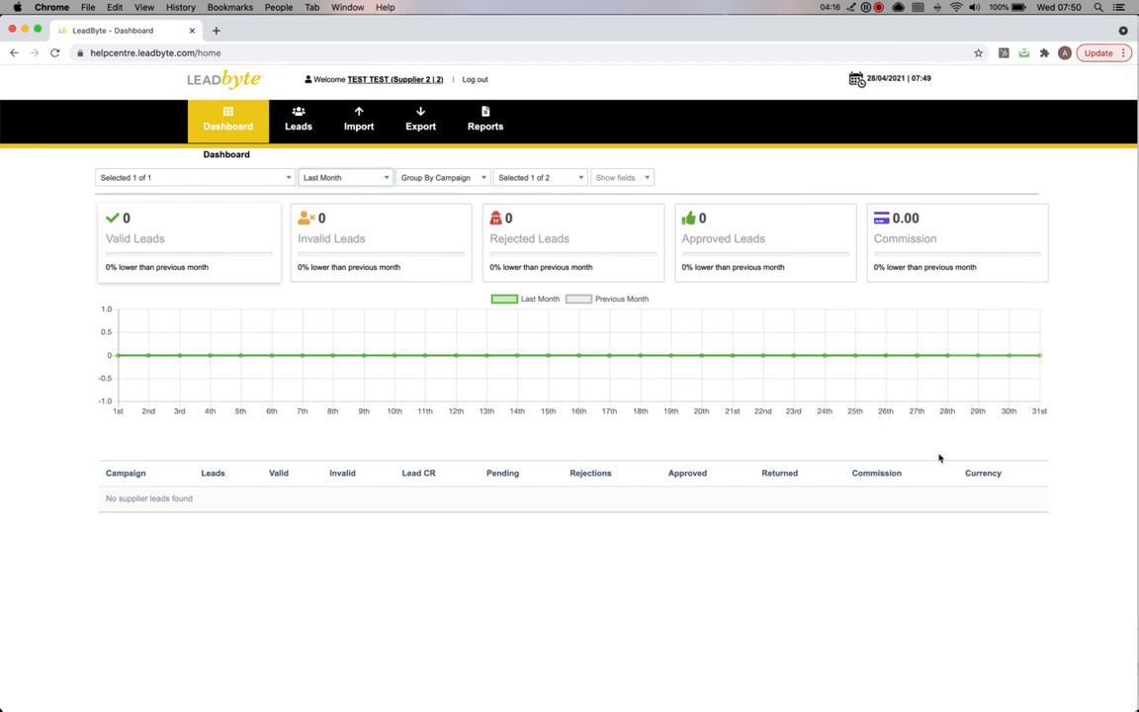
pyautogui.moveTo(494, 124)
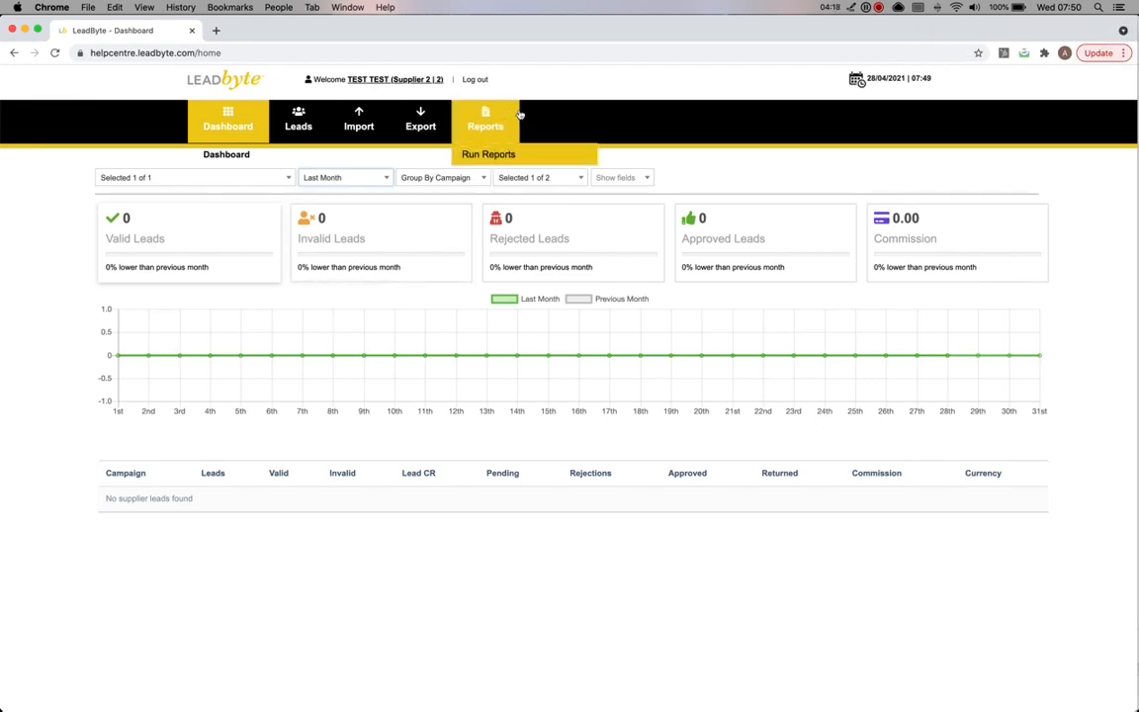